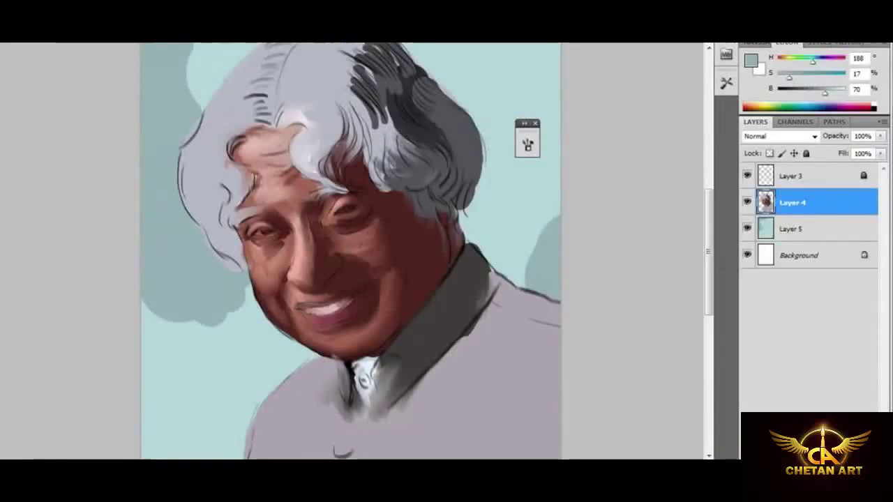
Check the Brush panel, sample a dark brown from the cheek, and zoom in on the face
key("F5")
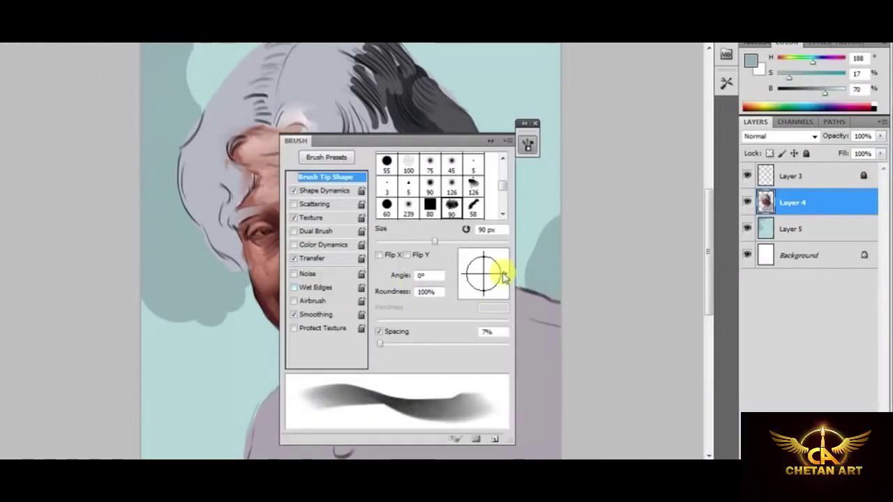
left_click(491, 140)
left_click(273, 293, "alt")
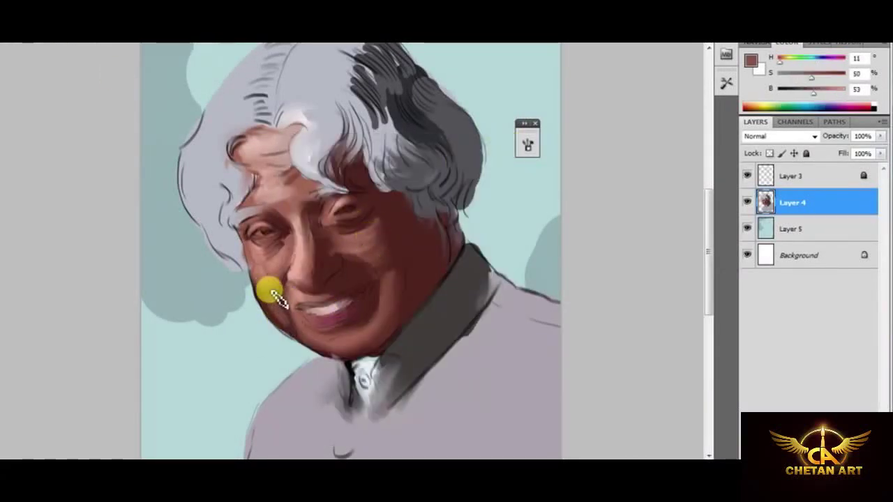
key("ctrl+plus")
key("ctrl+plus")
left_click(206, 195, "alt")
Darken the upper eyelid, eye-bag lines and under-eye area with brown strokes
left_click(168, 155, "alt")
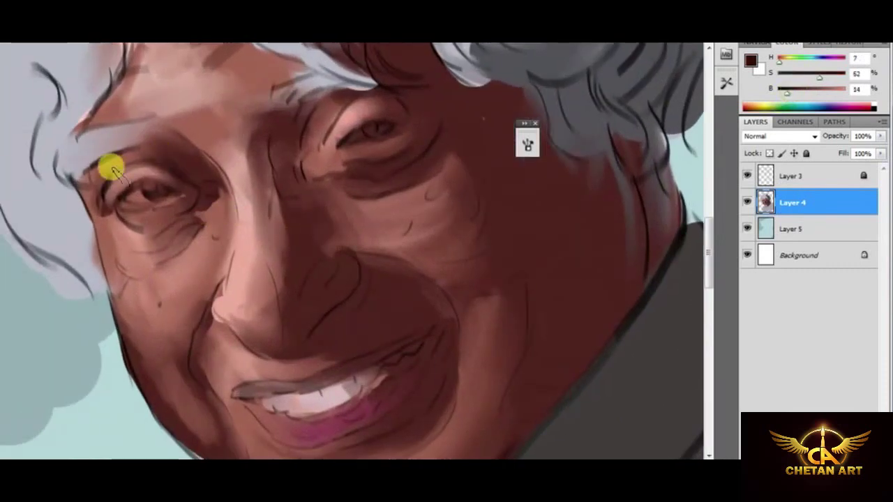
mouse_move(90, 191)
left_mouse_down()
mouse_move(155, 179)
mouse_move(175, 191)
left_mouse_up()
mouse_move(120, 212)
left_mouse_down()
mouse_move(96, 195)
mouse_move(146, 189)
mouse_move(145, 257)
mouse_move(183, 233)
mouse_move(114, 259)
mouse_move(117, 280)
mouse_move(104, 259)
left_mouse_up()
left_click(582, 139, "alt")
left_click_drag(215, 179, 192, 215)
Shade the nose bridge between the eyebrows in a darker brown
left_click_drag(804, 93, 792, 93)
mouse_move(286, 195)
left_mouse_down()
mouse_move(295, 139)
mouse_move(280, 167)
left_mouse_up()
mouse_move(293, 132)
left_mouse_down()
mouse_move(288, 199)
mouse_move(358, 259)
mouse_move(339, 314)
left_mouse_up()
Paint near-black strokes down to the nostril, along the smile line and eyelid crease
left_click(762, 110)
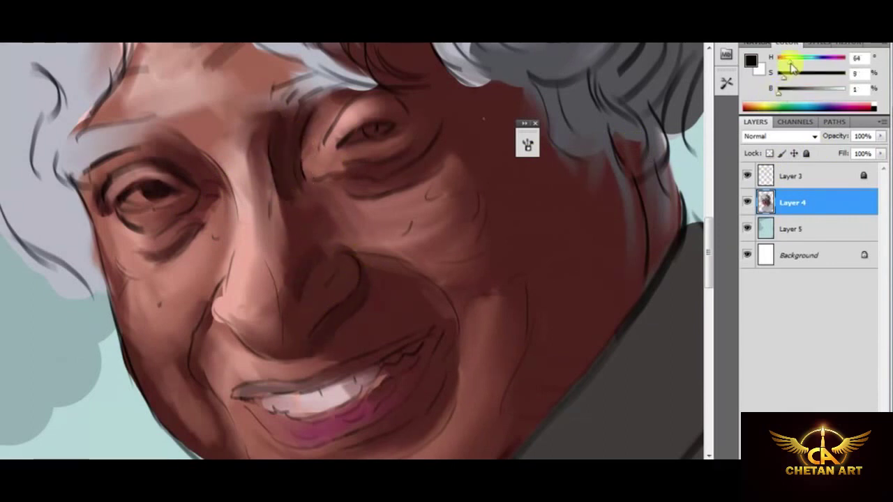
left_click_drag(794, 87, 789, 89)
left_click_drag(365, 293, 317, 328)
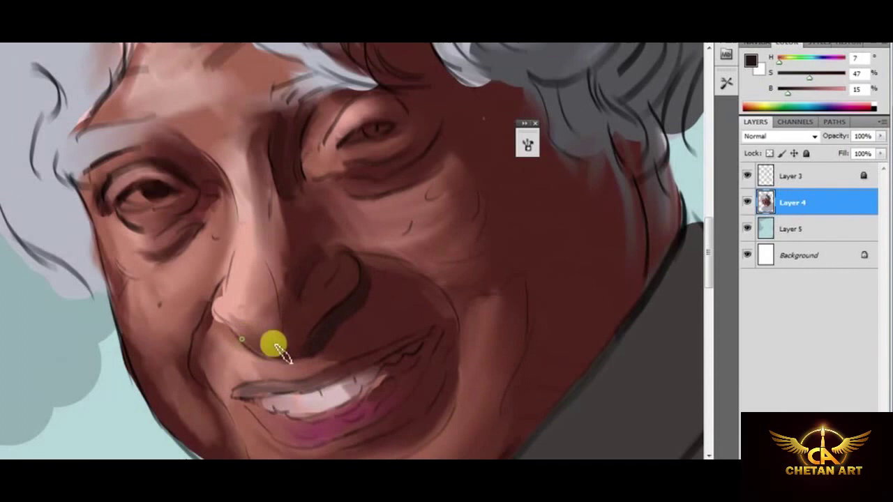
left_click_drag(443, 299, 439, 363)
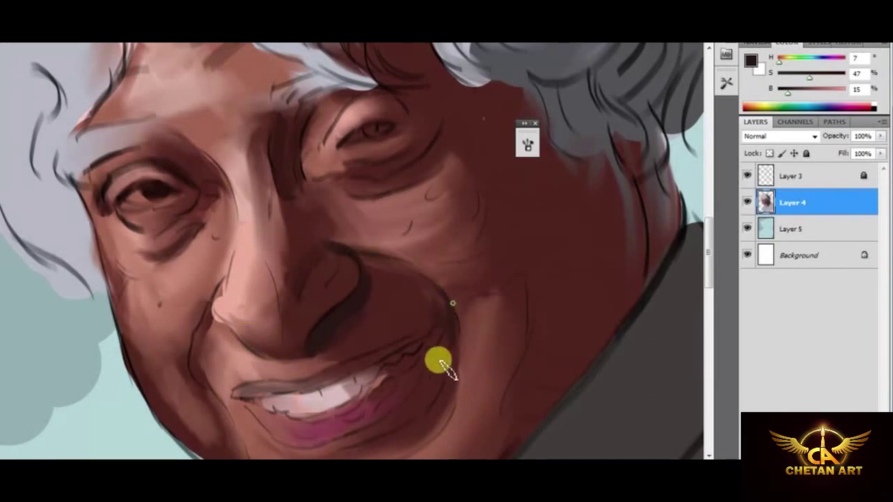
mouse_move(370, 120)
left_mouse_down()
mouse_move(363, 129)
mouse_move(405, 116)
mouse_move(400, 94)
left_mouse_up()
Paint dark, more saturated strands into the forelock
left_click(823, 77)
left_click_drag(822, 82, 820, 83)
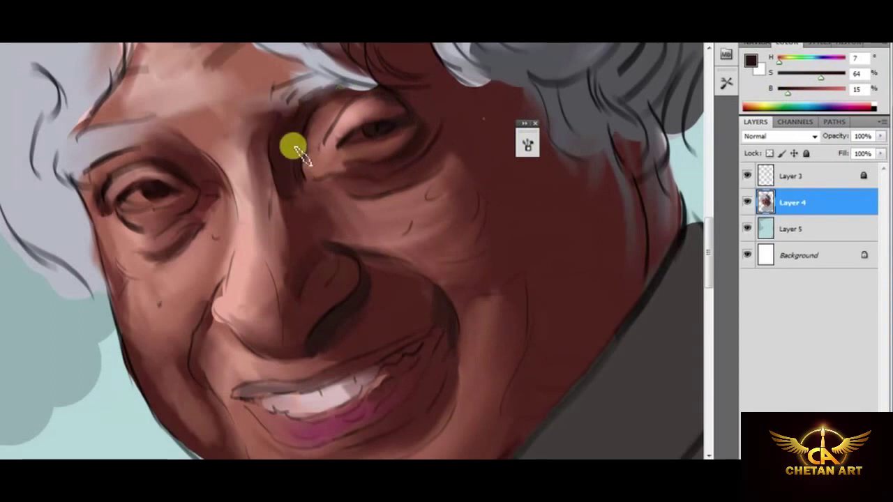
scroll(293, 144, "up", 5)
mouse_move(343, 59)
left_mouse_down()
mouse_move(305, 114)
mouse_move(244, 262)
left_mouse_up()
mouse_move(319, 79)
left_mouse_down()
mouse_move(286, 244)
mouse_move(356, 190)
mouse_move(345, 155)
mouse_move(342, 241)
left_mouse_up()
scroll(343, 241, "down", 8)
Add a light skin-tone highlight near the nostril
left_click(370, 152, "alt")
left_click(199, 216, "alt")
left_click_drag(311, 199, 300, 222)
scroll(300, 222, "up", 3)
left_click(307, 370, "alt")
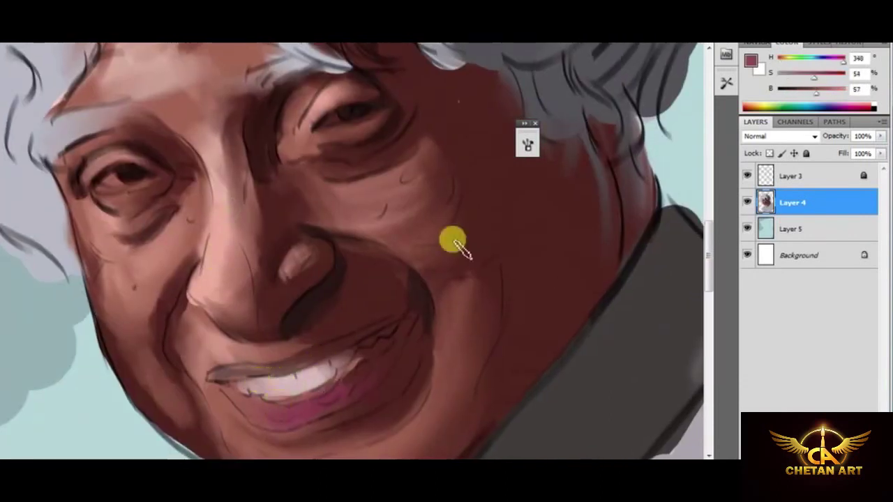
Outline the upper lip in dark brown and black, and add pink to the lower lip
left_click(324, 391, "alt")
left_click_drag(210, 369, 304, 364)
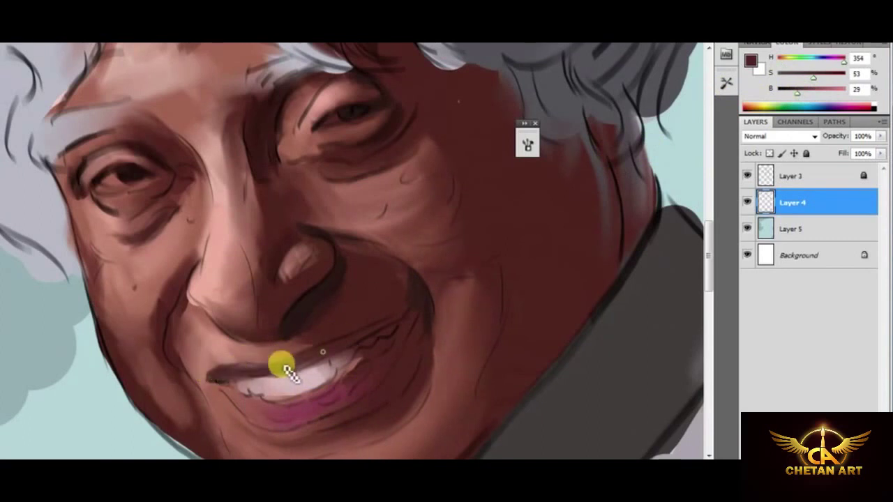
left_click(776, 89)
left_click_drag(355, 355, 395, 329)
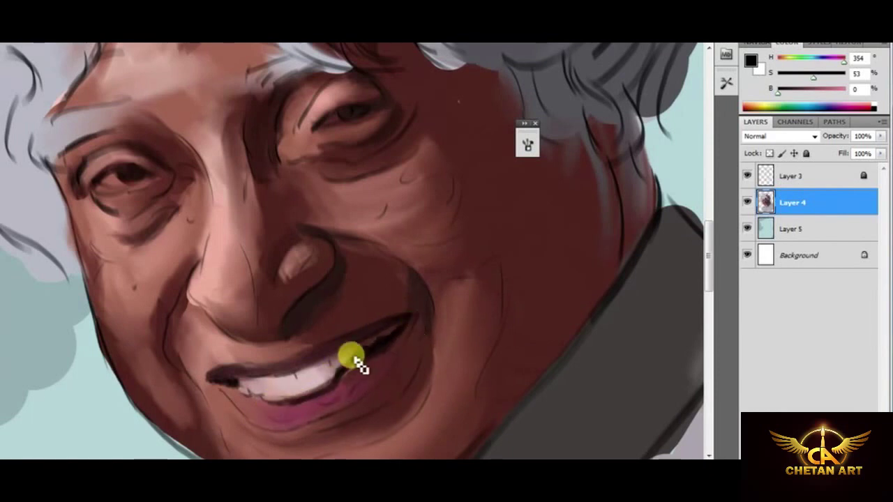
left_click(260, 407, "alt")
left_click_drag(369, 380, 353, 391)
Add light highlight marks at the left eye's outer corner
left_click(284, 399, "alt")
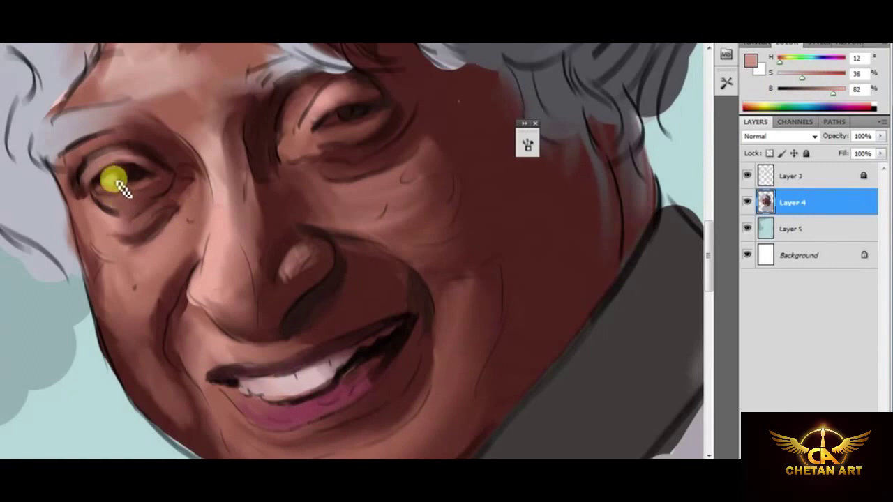
left_click(96, 158, "alt")
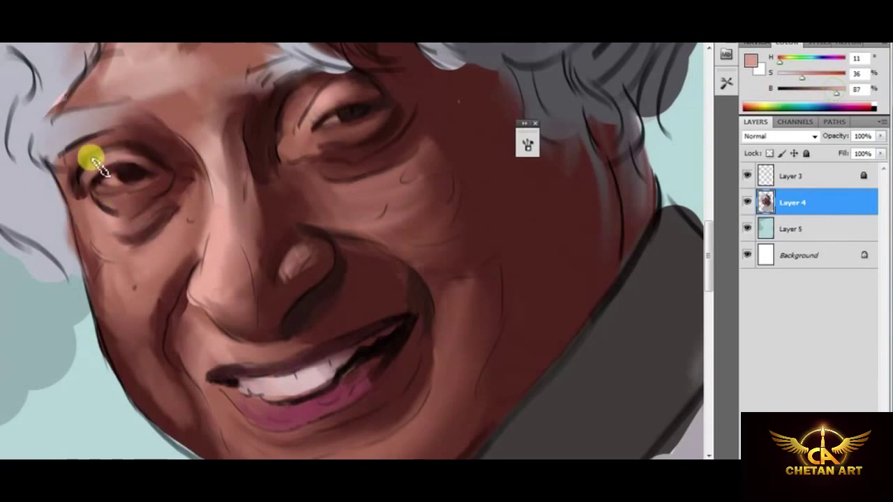
mouse_move(186, 189)
left_mouse_down()
mouse_move(178, 244)
mouse_move(149, 199)
mouse_move(120, 193)
mouse_move(130, 205)
mouse_move(97, 234)
mouse_move(140, 270)
mouse_move(181, 258)
left_mouse_up()
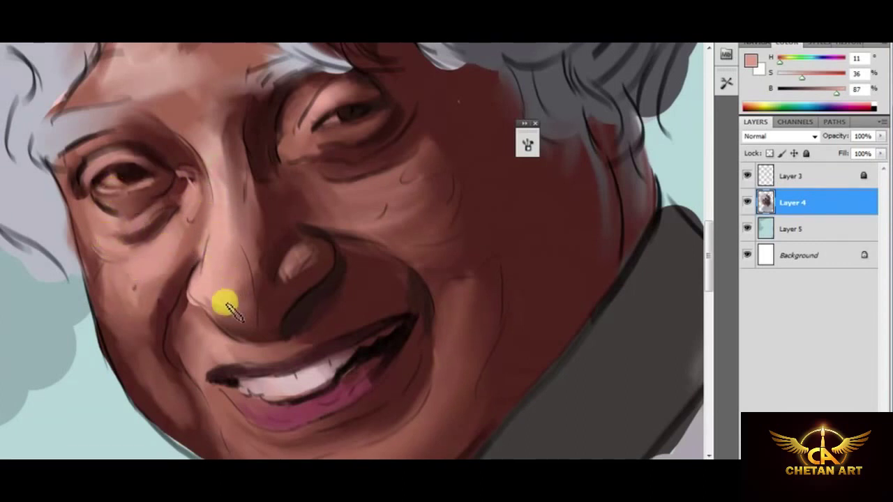
Sample red-brown skin tones while panning over the chin and collar and resizing the brush
left_click(764, 110)
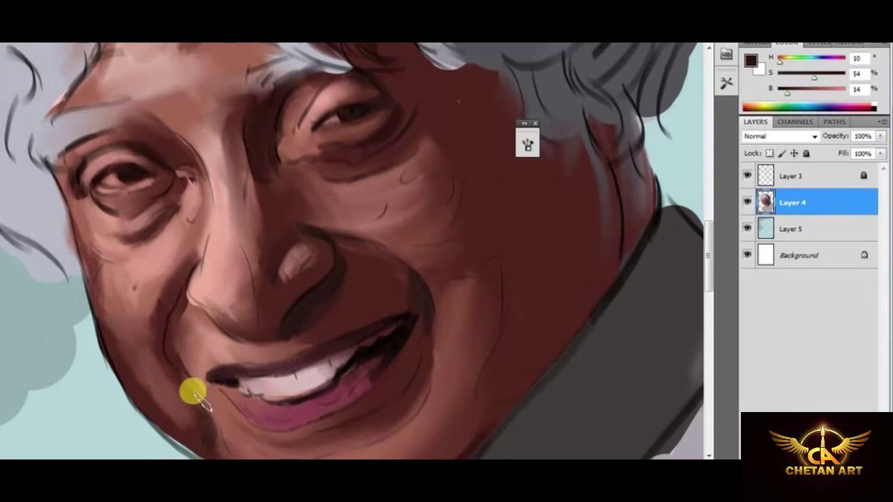
left_click(213, 395, "alt")
left_click_drag(315, 379, 295, 319)
left_click_drag(433, 279, 394, 267)
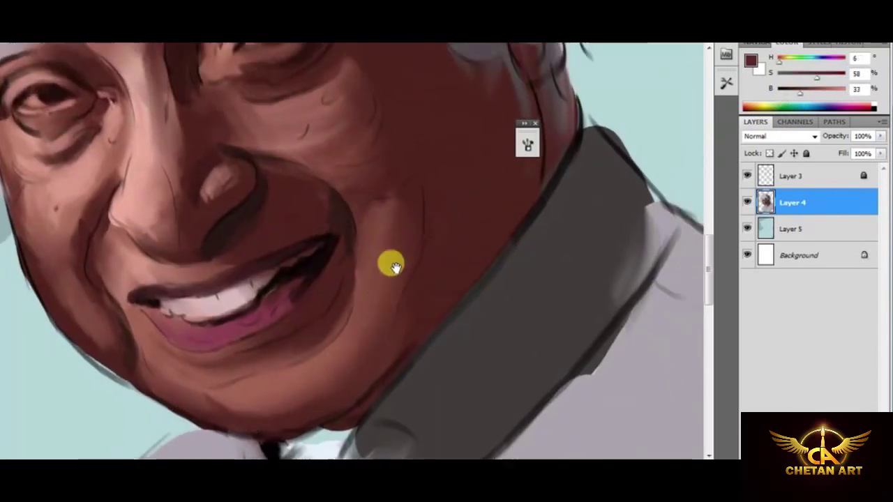
left_click_drag(291, 186, 325, 200)
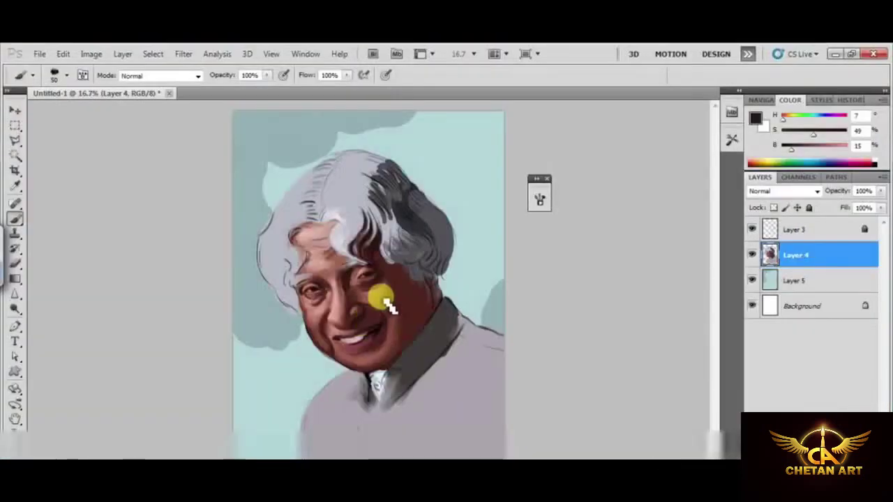
key("bracketright")
key("bracketright")
key("bracketright")
left_click(405, 284, "alt")
key("bracketleft")
key("bracketleft")
key("bracketleft")
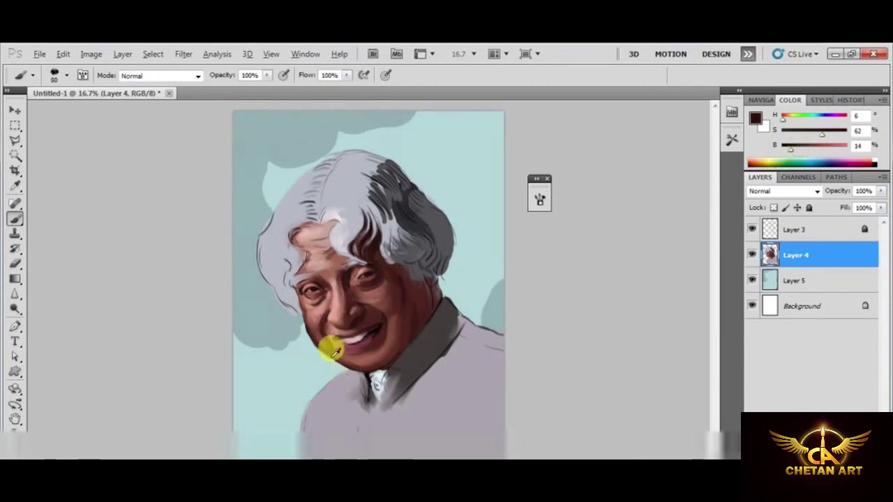
Sample lip and skin tones, settling on the pale grey-blue of the hair
left_click(340, 342, "alt")
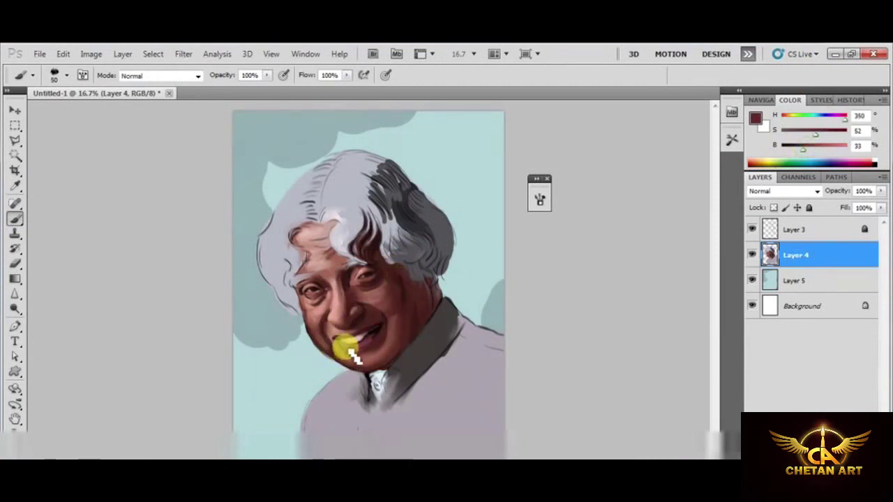
left_click(379, 349, "alt")
left_click(332, 363, "alt")
left_click(314, 292, "alt")
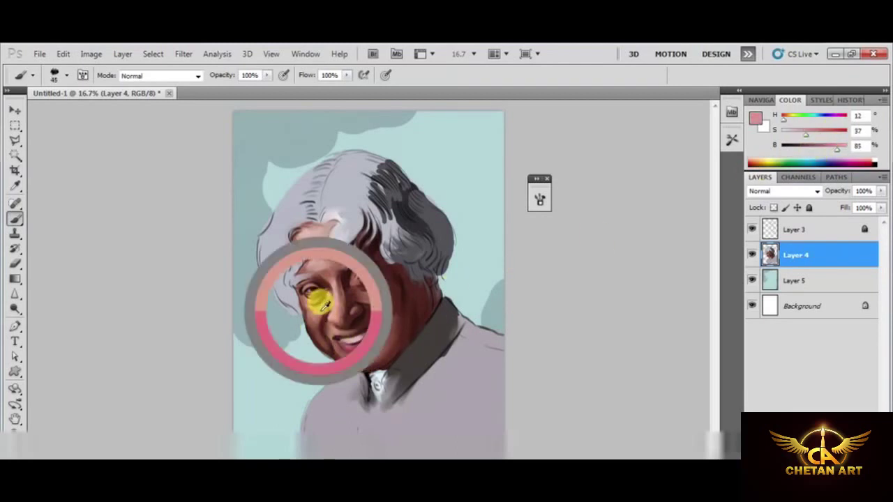
left_click(296, 228, "alt")
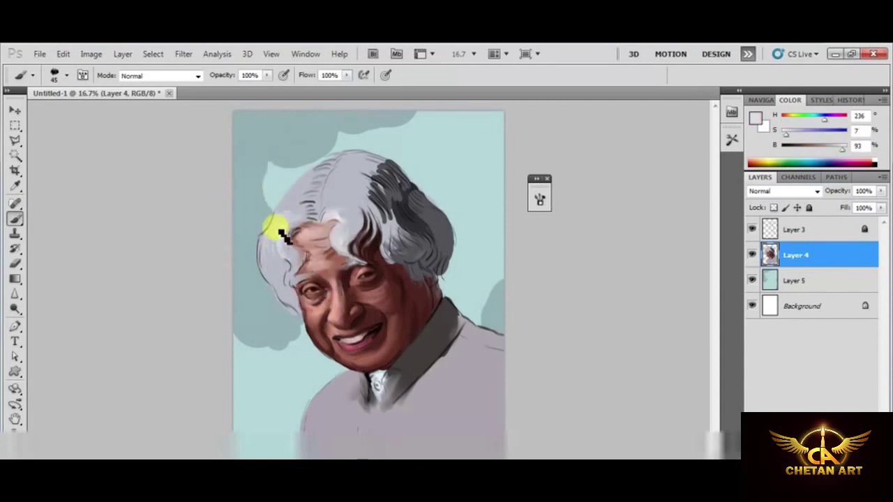
Paint light grey strands over the top of the head, forehead hairline and left temple
left_click_drag(280, 234, 286, 246)
left_click_drag(317, 209, 391, 197)
left_click_drag(358, 249, 285, 254)
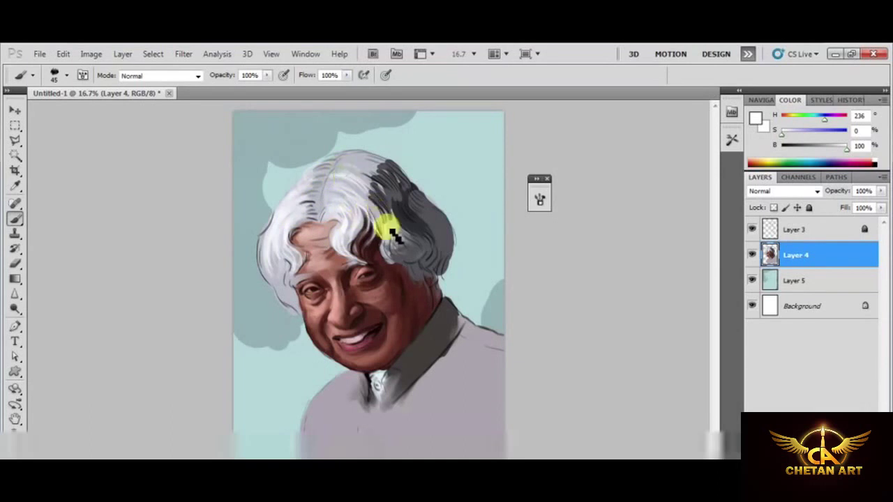
key("bracketleft")
left_click_drag(325, 289, 305, 283)
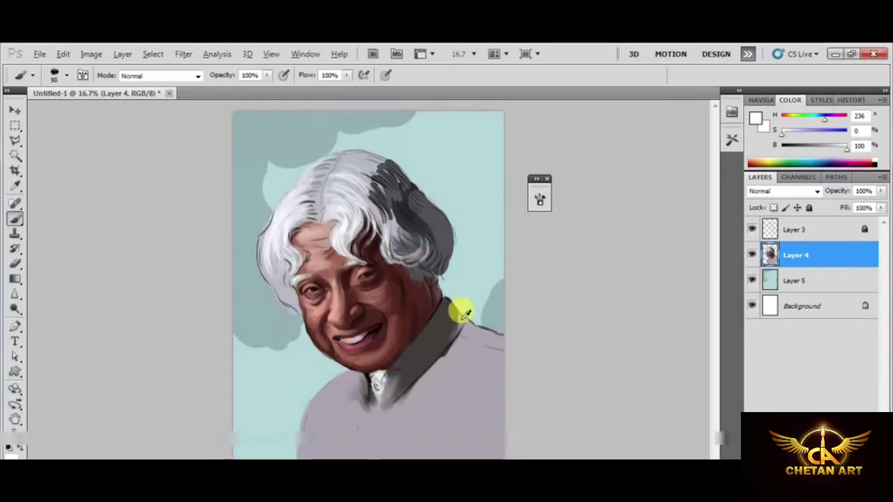
Shade the right shoulder and paint blue-grey over the background beside the hair and chin
mouse_move(479, 328)
left_mouse_down()
mouse_move(479, 369)
mouse_move(442, 358)
left_mouse_up()
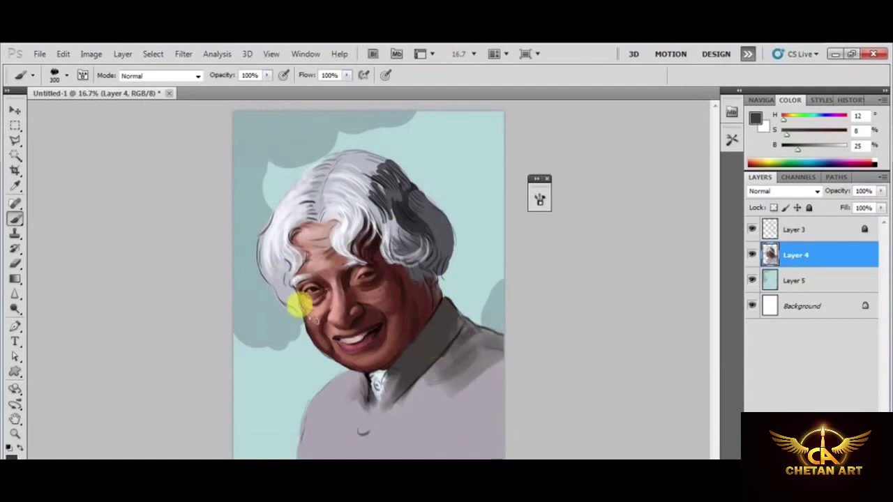
left_click(267, 180, "alt")
left_click_drag(267, 180, 314, 137)
left_click_drag(234, 335, 265, 374)
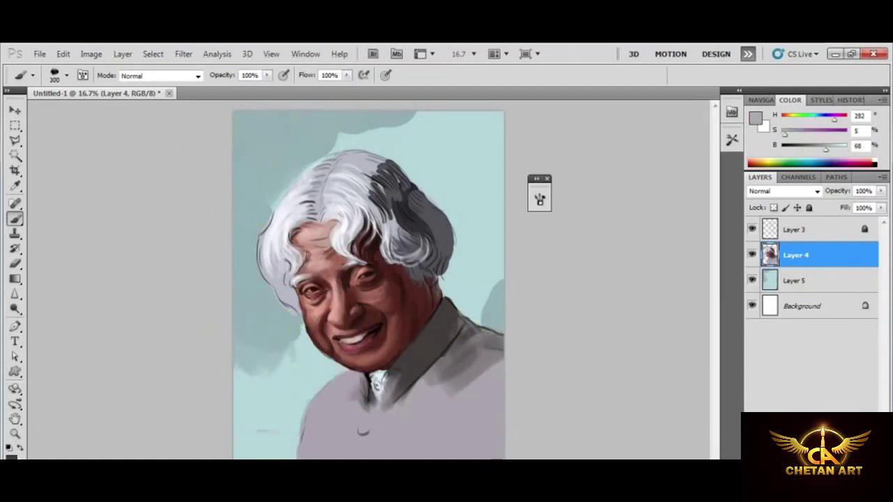
Repaint the upper-right hair light grey and stroke near-black down its right side
mouse_move(388, 262)
left_mouse_down()
mouse_move(429, 270)
mouse_move(409, 203)
mouse_move(440, 264)
left_mouse_up()
left_click(409, 204, "alt")
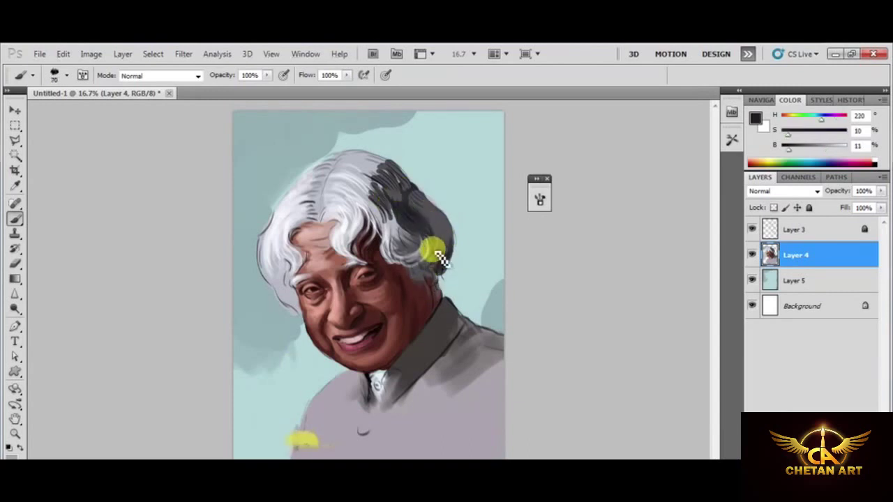
left_click(354, 156, "alt")
mouse_move(354, 156)
left_mouse_down()
mouse_move(370, 179)
mouse_move(370, 216)
mouse_move(403, 178)
left_mouse_up()
left_click(427, 207, "alt")
mouse_move(447, 227)
left_mouse_down()
mouse_move(405, 259)
mouse_move(409, 299)
left_mouse_up()
left_click(431, 281, "alt")
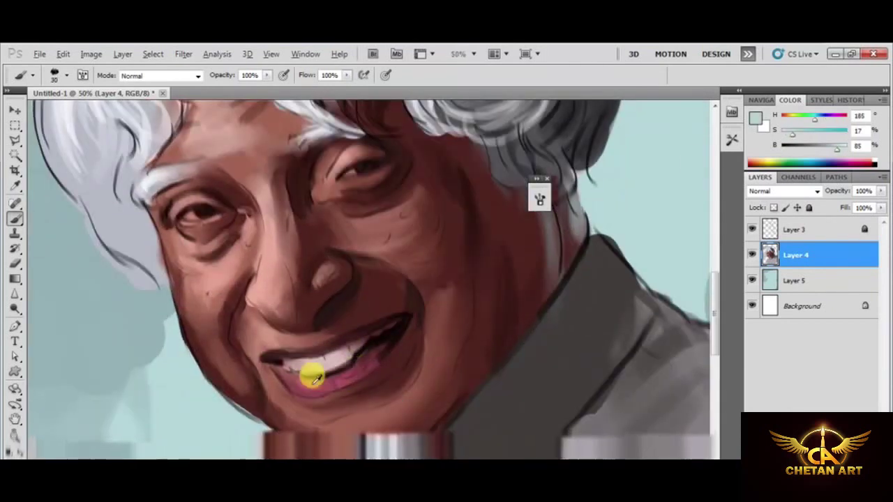
left_click(367, 377, "alt")
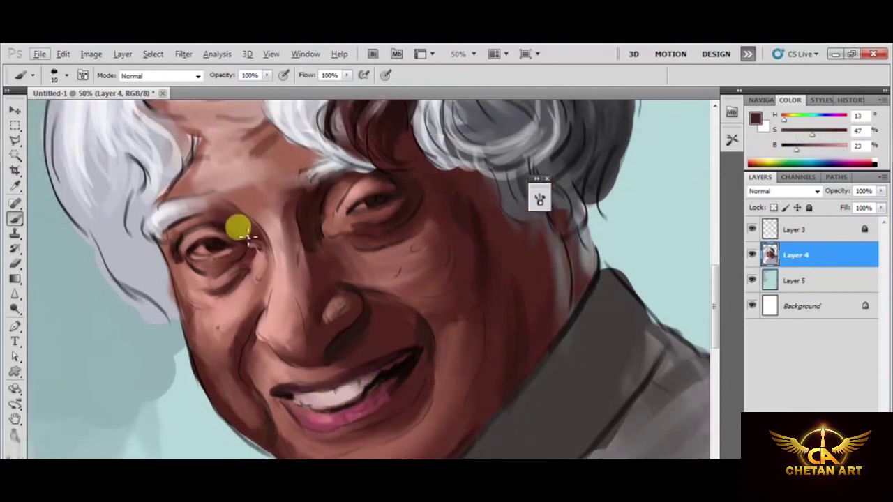
Dab light grey-pink highlights onto the eyes with a smaller brush
left_click(247, 236, "alt")
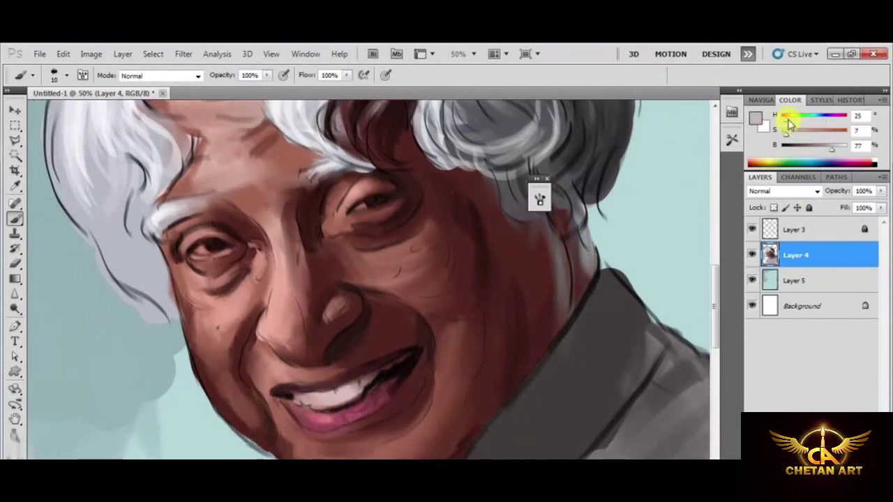
left_click(363, 208)
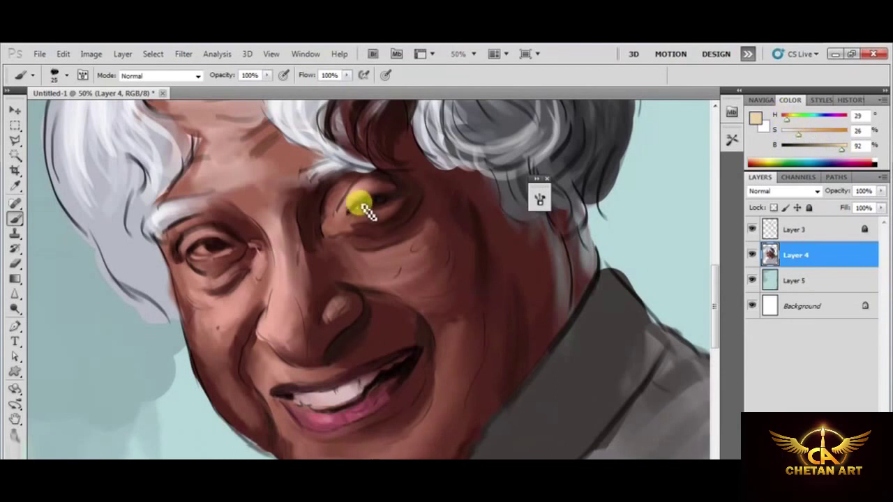
left_click(212, 240)
key("bracketleft")
key("bracketleft")
left_click_drag(209, 251, 238, 249)
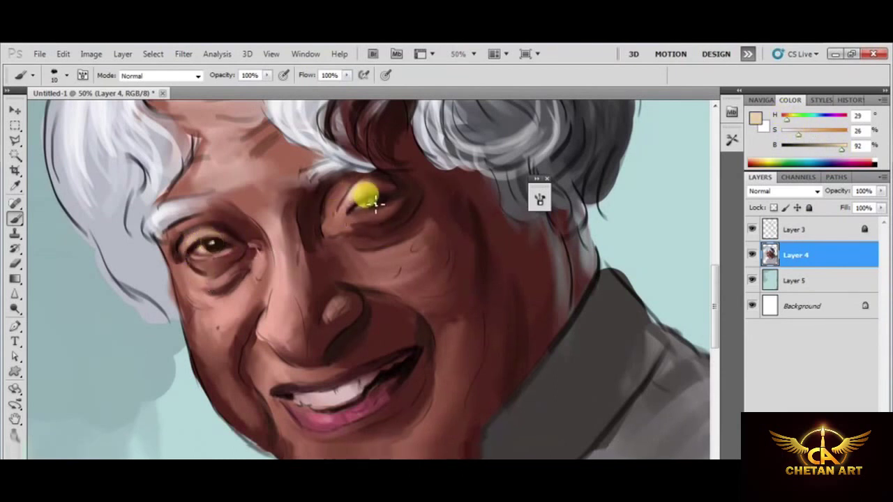
Paint warm reddish-brown strokes across the forehead with a larger brush
left_click(786, 120)
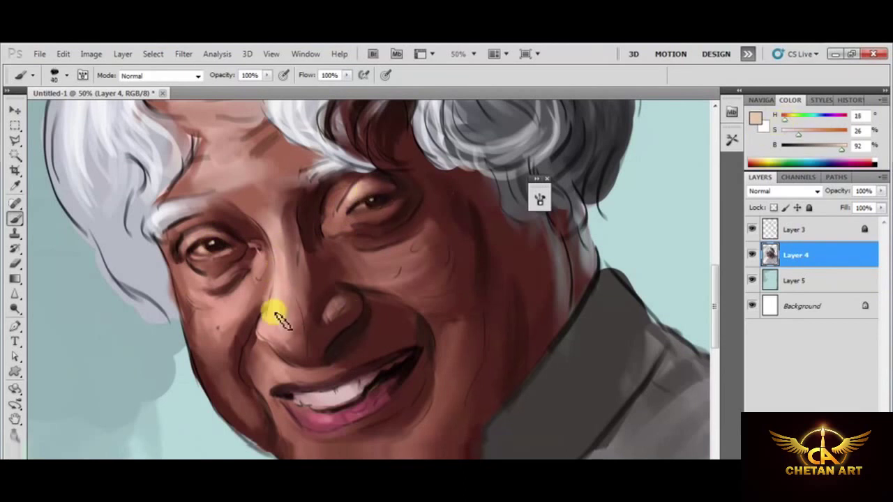
left_click_drag(279, 317, 256, 239)
key("ctrl+minus")
left_click(818, 145)
key("bracketright")
key("bracketright")
left_click_drag(314, 209, 258, 245)
Shade the chin in a darker brown
left_click(332, 379, "alt")
key("bracketright")
left_click_drag(358, 389, 422, 361)
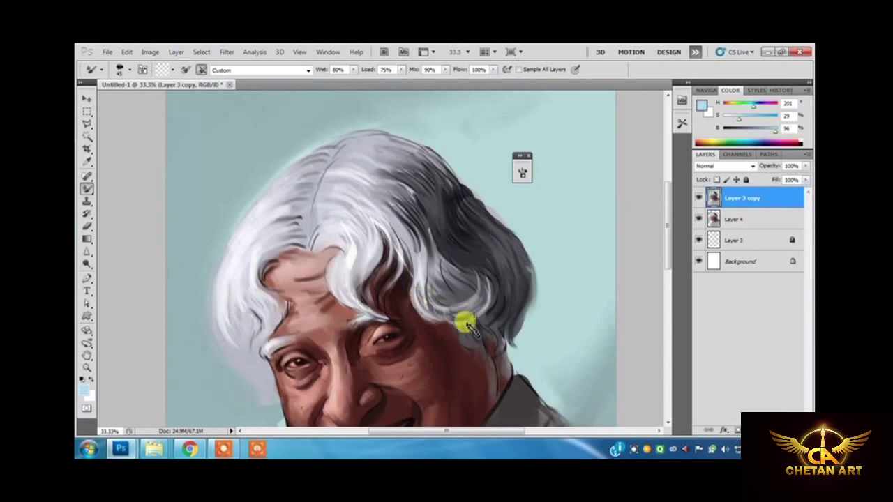
Zoom out to the full portrait and switch from the Mixer Brush to the Brush tool
scroll(496, 358, "down", 5)
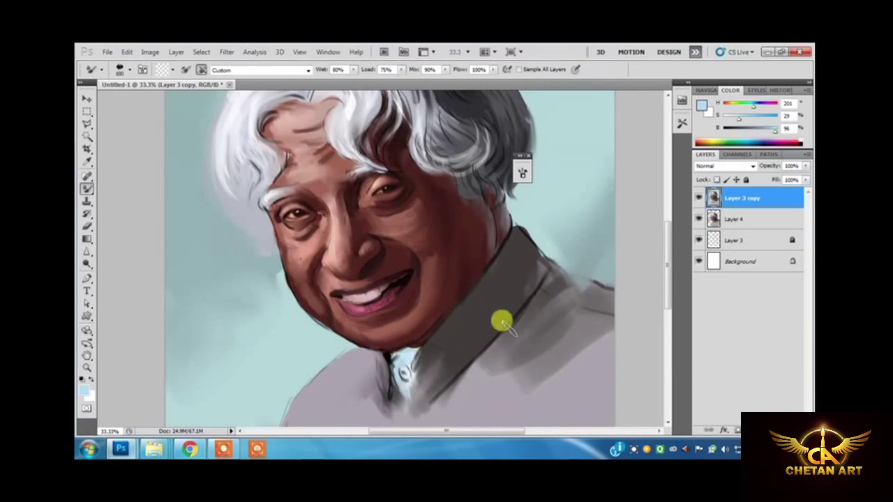
key("ctrl+minus")
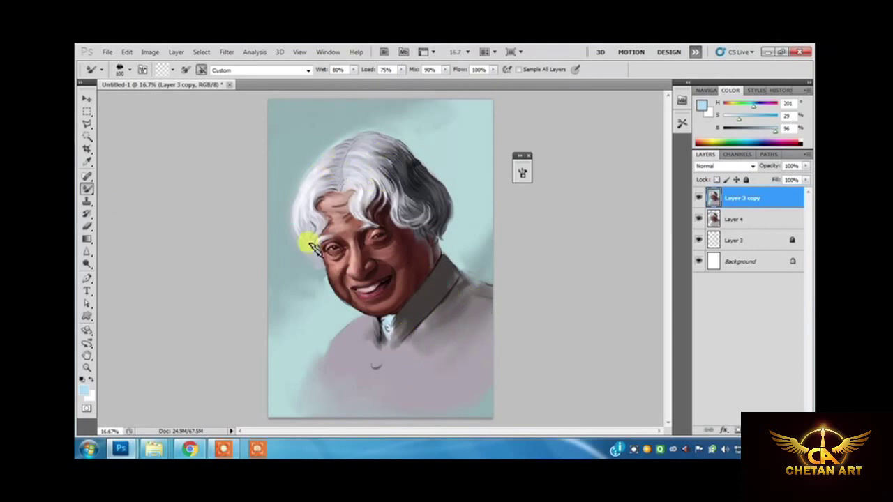
key("shift+b")
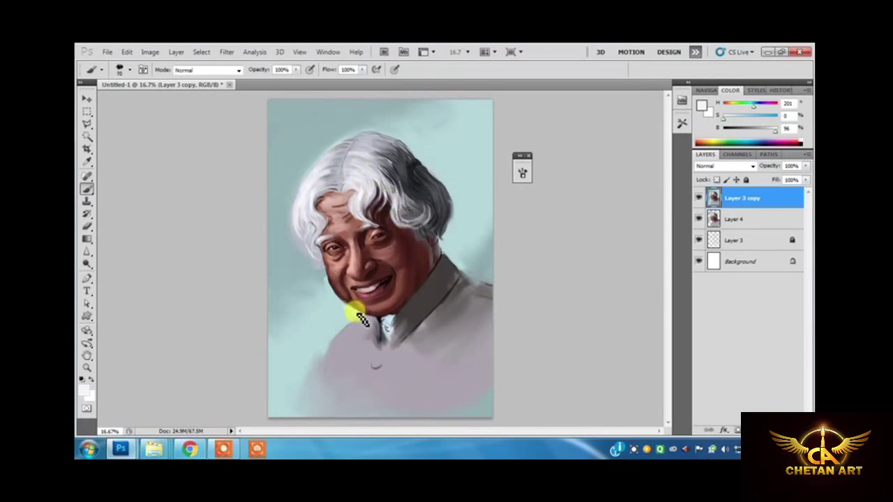
Paint white cloud strokes left of the chin and right of the hair, then sample reddish-brown skin
left_click_drag(325, 307, 282, 304)
left_click_drag(482, 279, 445, 166)
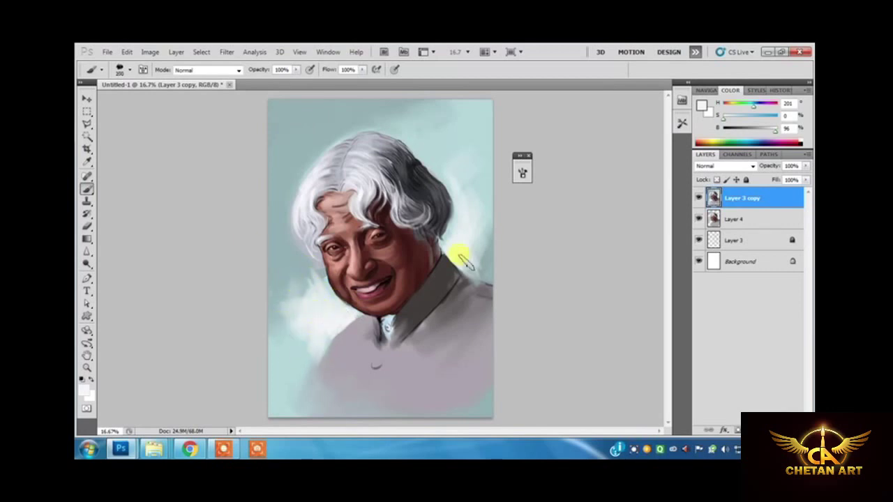
key("ctrl+plus")
key("ctrl+plus")
key("ctrl+plus")
left_click(279, 328, "alt")
left_click_drag(271, 321, 265, 340)
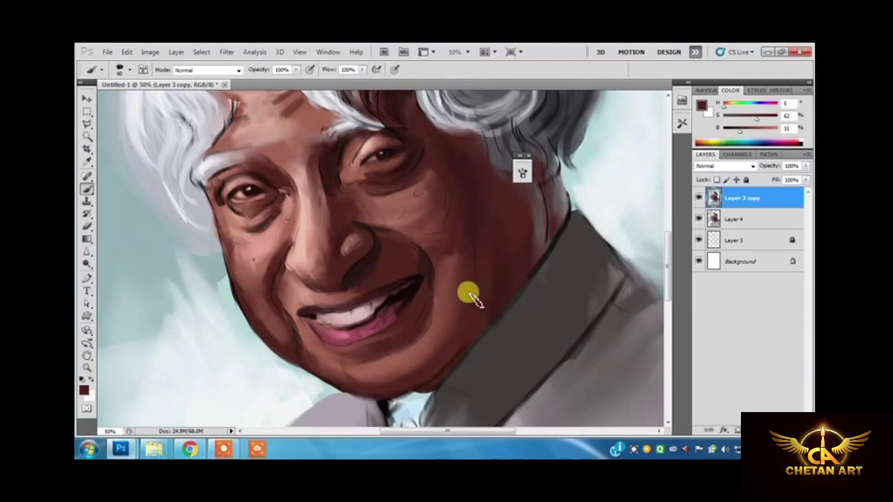
Pick light grey and a small brush, then hand-write the signature on a new layer over the shirt
left_click(224, 275, "alt")
key("ctrl+minus")
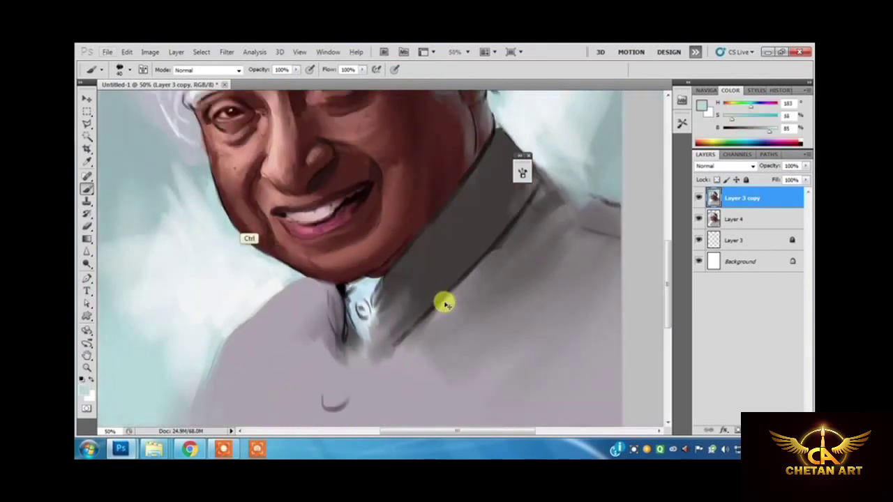
left_click(364, 325, "alt")
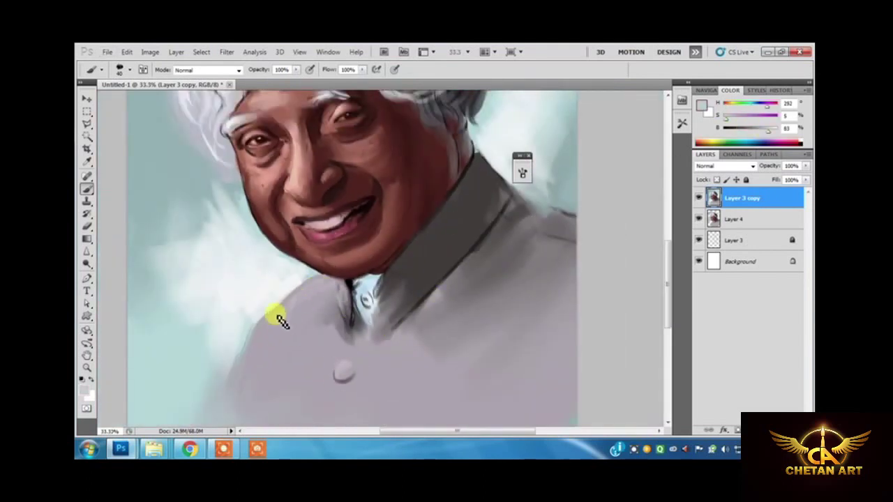
right_click(321, 162)
key("Return")
key("ctrl+plus")
key("ctrl+plus")
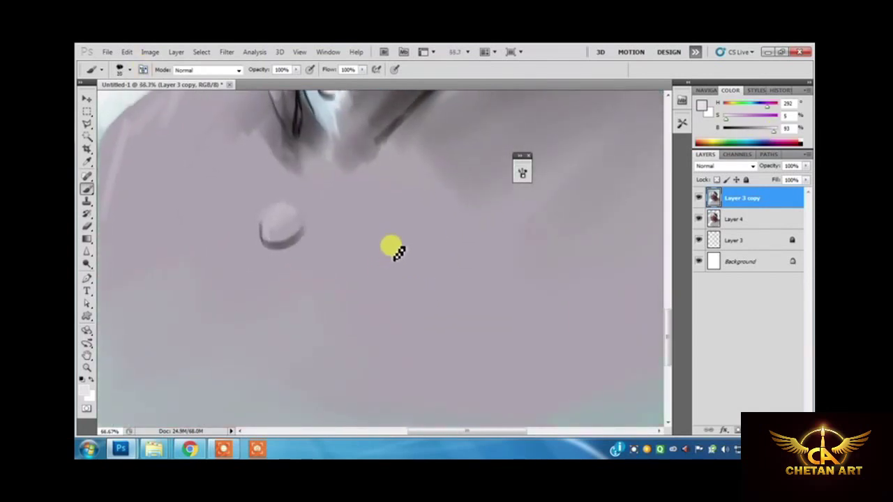
key("ctrl+shift+alt+n")
mouse_move(497, 251)
left_mouse_down()
mouse_move(542, 221)
mouse_move(581, 253)
mouse_move(512, 255)
mouse_move(516, 261)
mouse_move(552, 244)
left_mouse_up()
View the whole signed portrait, then zoom in and ready the Mixer Brush on Layer 3 copy
key("ctrl+0")
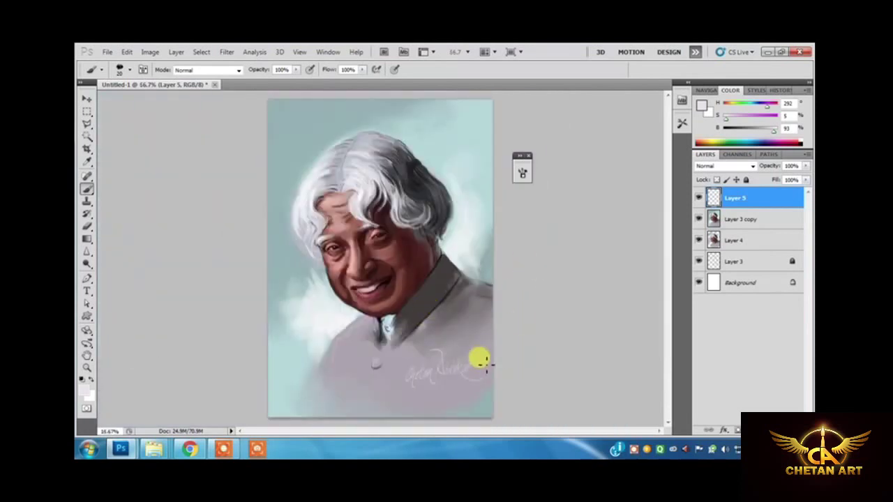
key("ctrl+plus")
key("ctrl+plus")
key("shift+b")
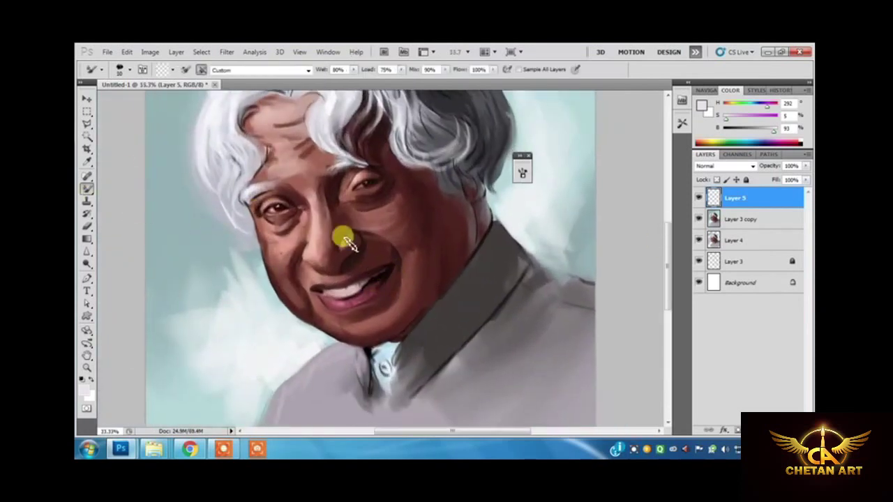
left_click(716, 230)
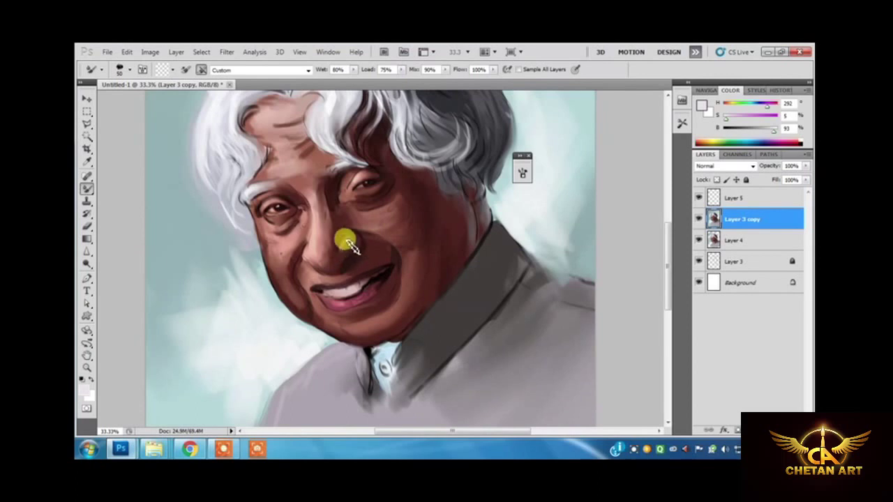